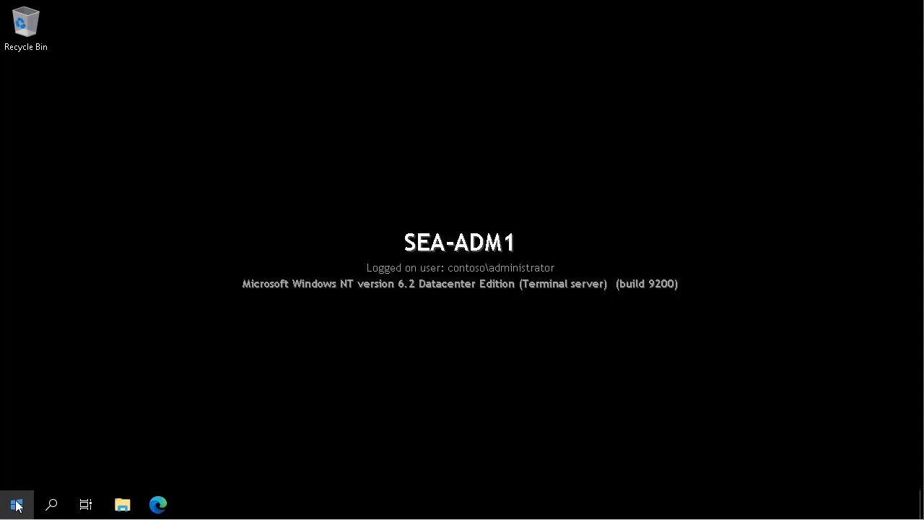
# Step: Open Active Directory Users and Computers from the Windows Administrative Tools
pyautogui.click(16, 505)
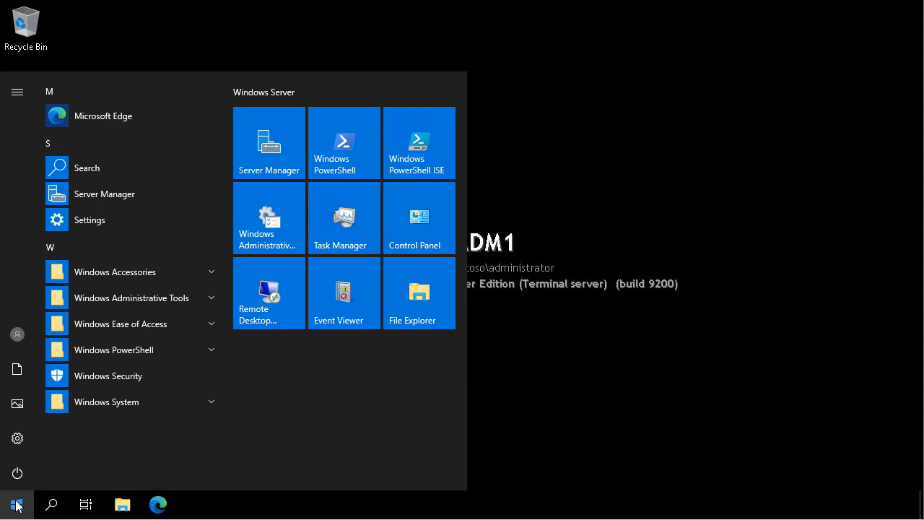
pyautogui.click(266, 211)
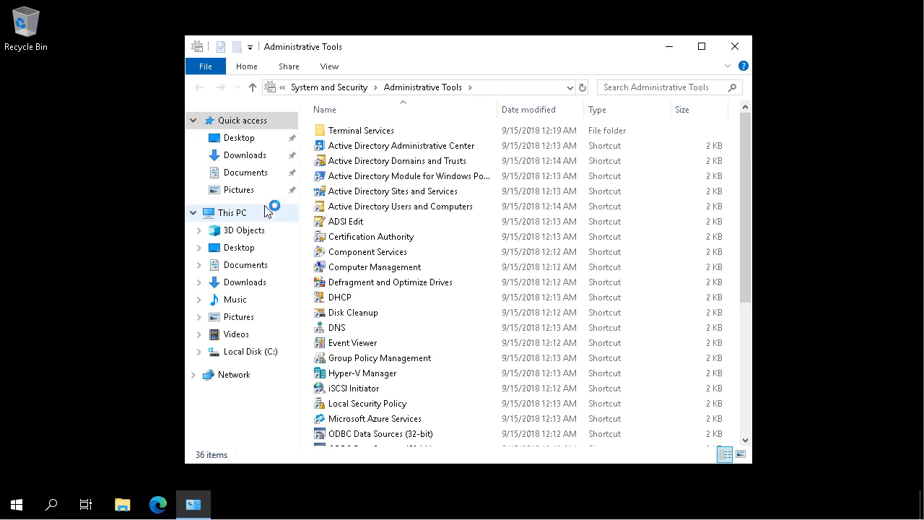
pyautogui.click(396, 208)
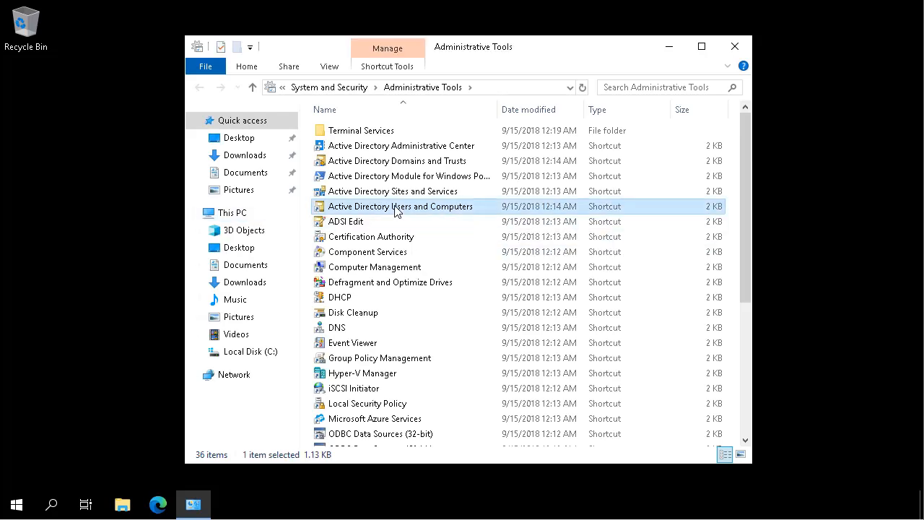
pyautogui.doubleClick(396, 208)
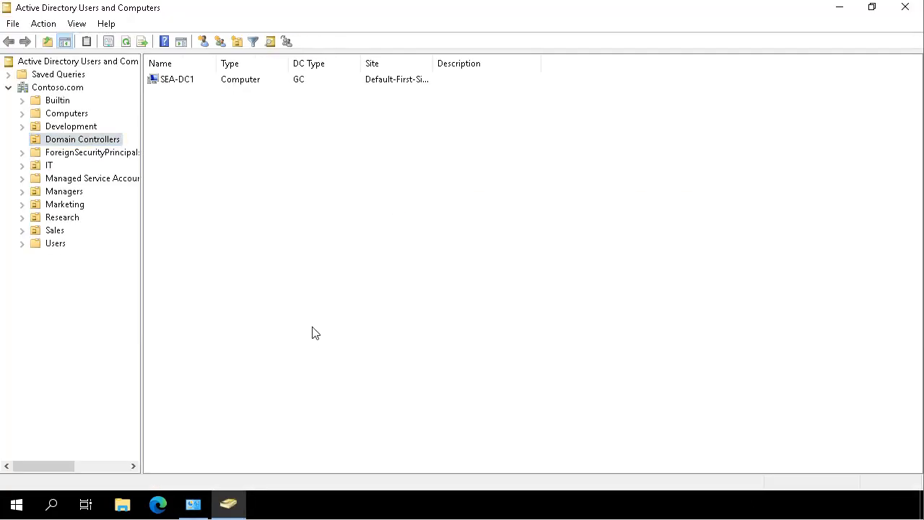
# Step: Create a global security group named Sales Managers in the Managers organizational unit
pyautogui.click(63, 192)
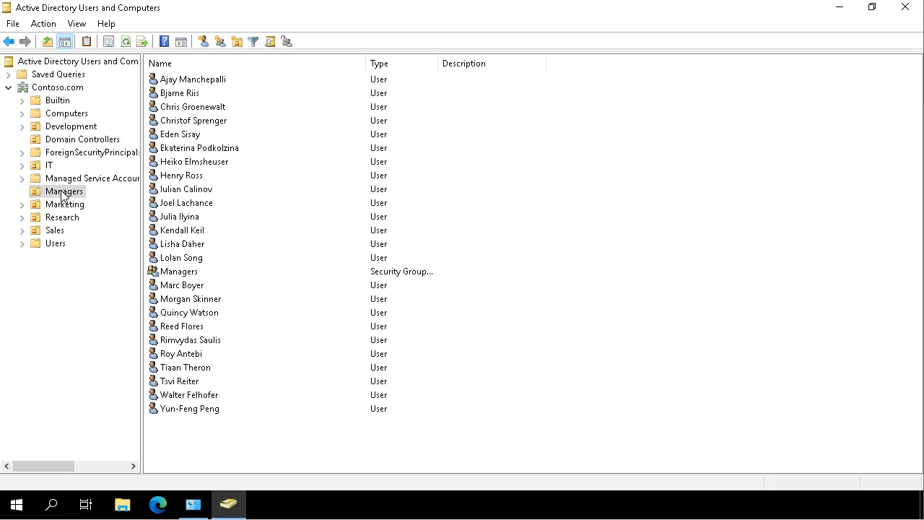
pyautogui.click(221, 44)
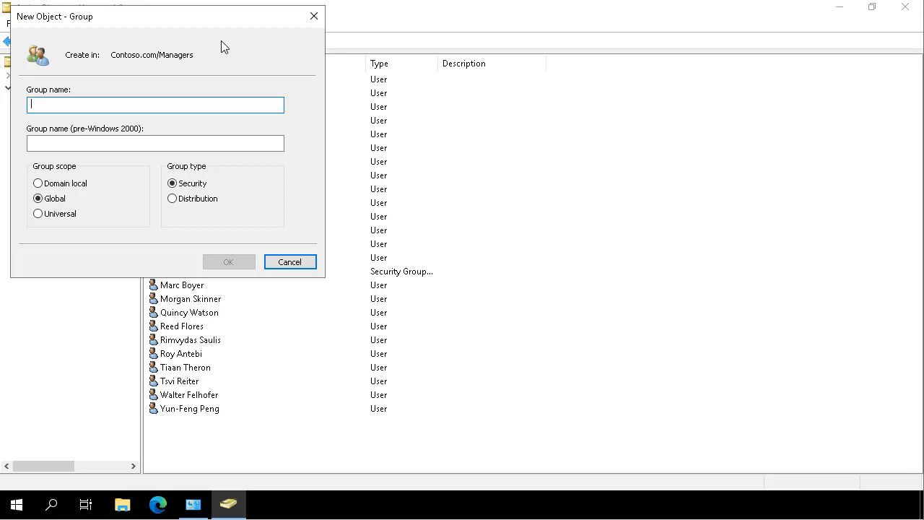
pyautogui.write('Sales M')
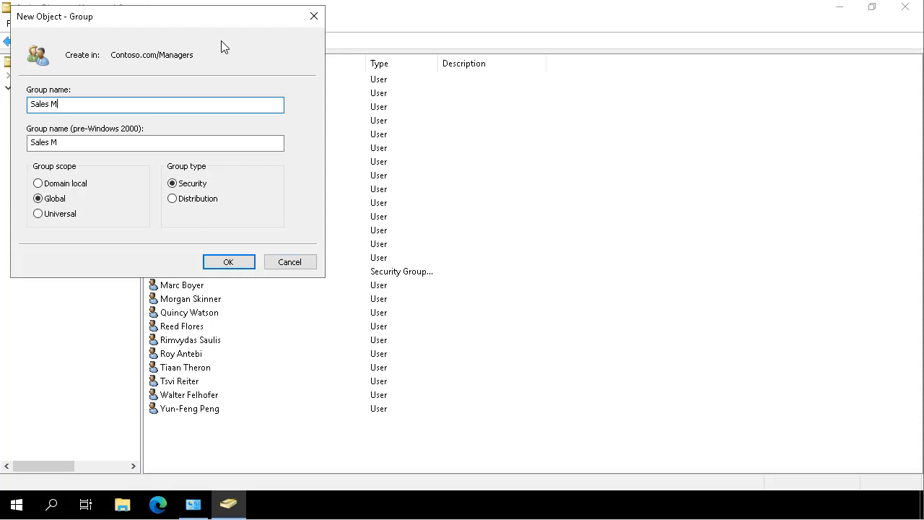
pyautogui.write('anagers')
pyautogui.click(241, 269)
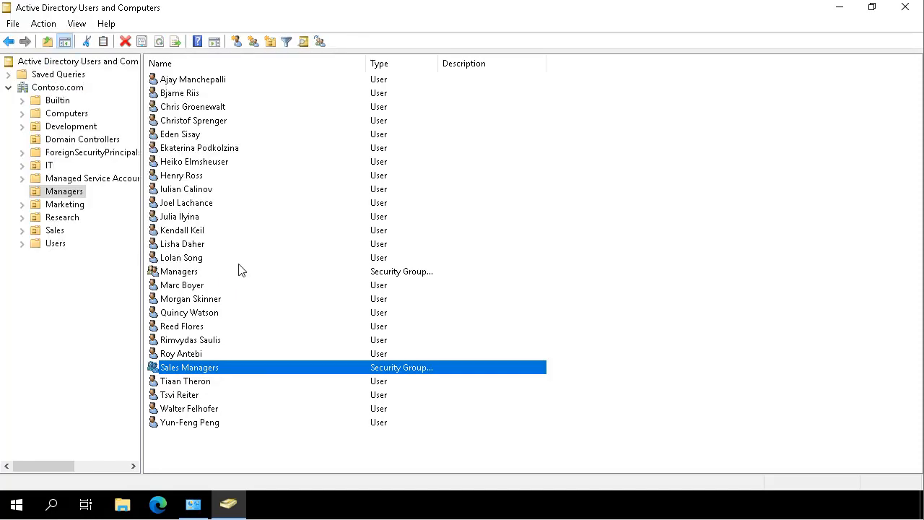
# Step: Add the first user listed in the Managers organizational unit to the Sales Managers group through the account's properties
pyautogui.click(186, 83)
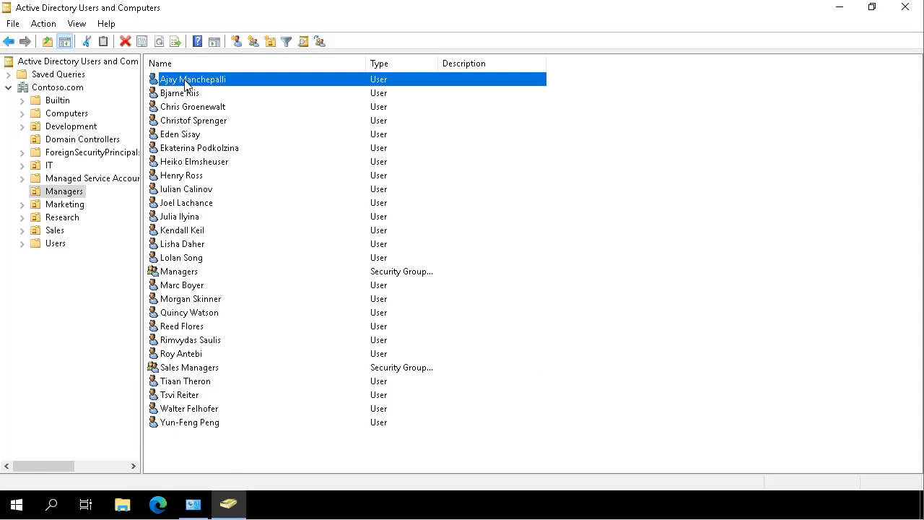
pyautogui.rightClick(185, 84)
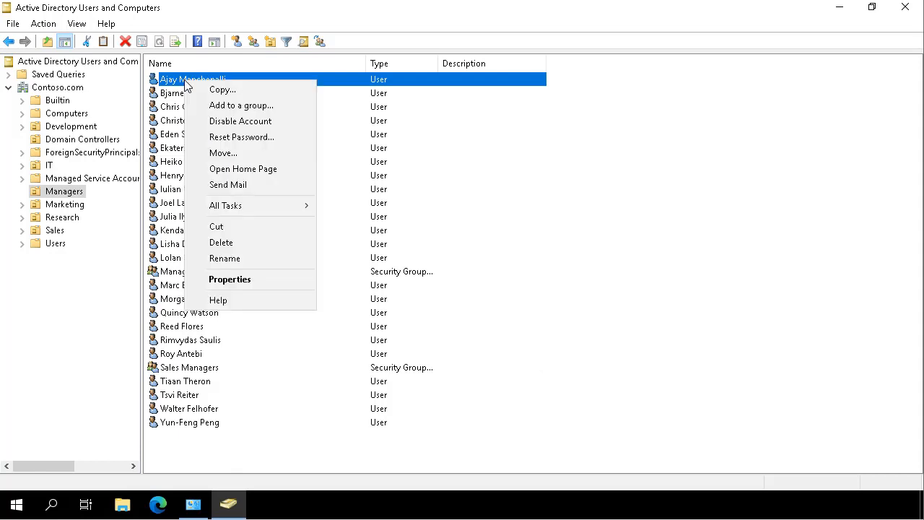
pyautogui.click(215, 279)
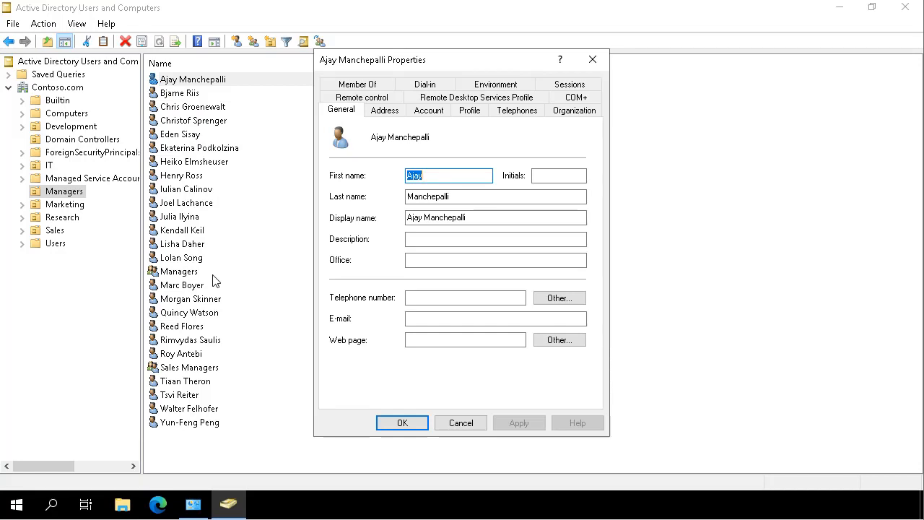
pyautogui.click(357, 85)
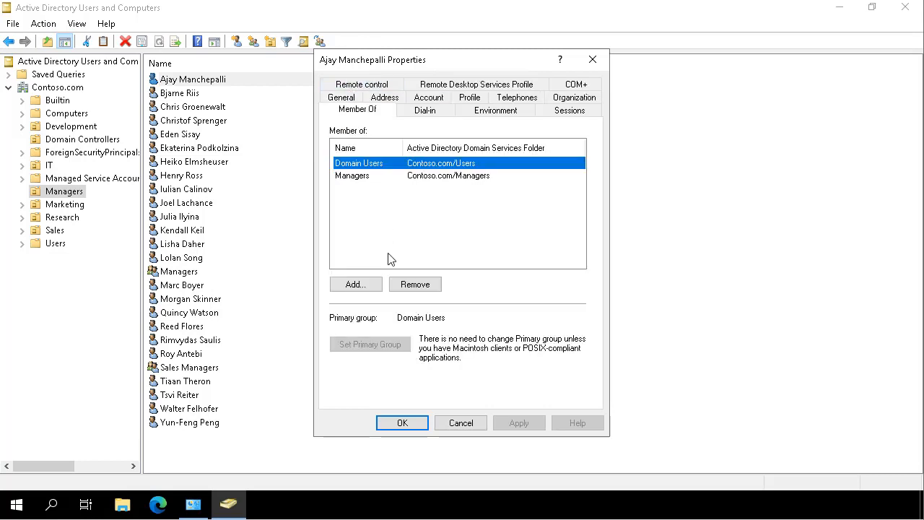
pyautogui.click(355, 284)
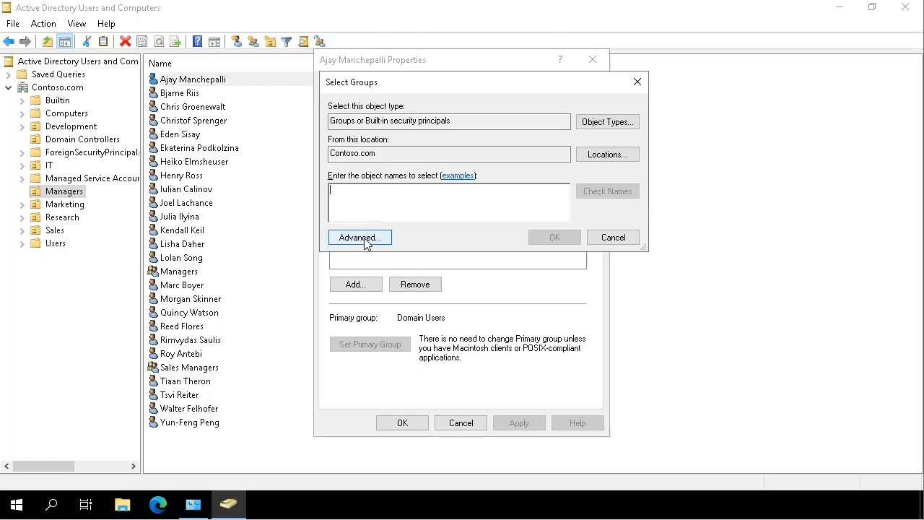
pyautogui.write('Sale')
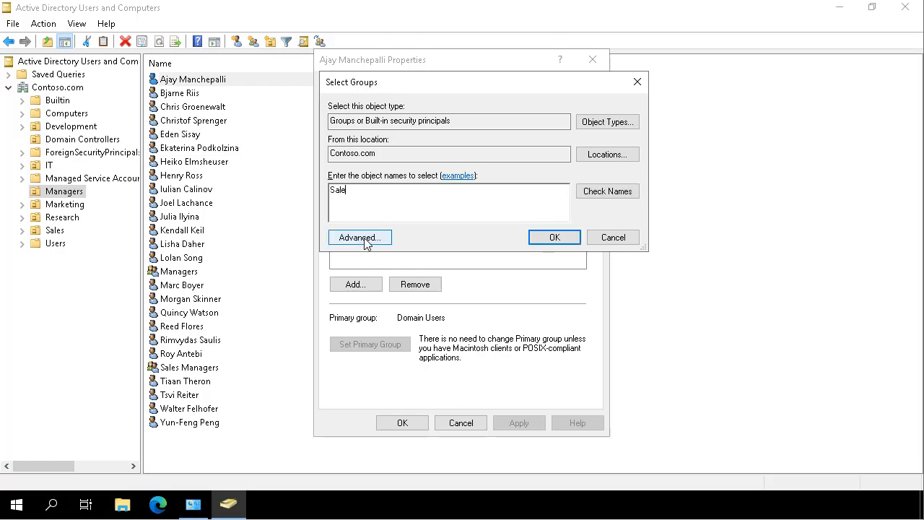
pyautogui.write('s Managers')
pyautogui.click(611, 197)
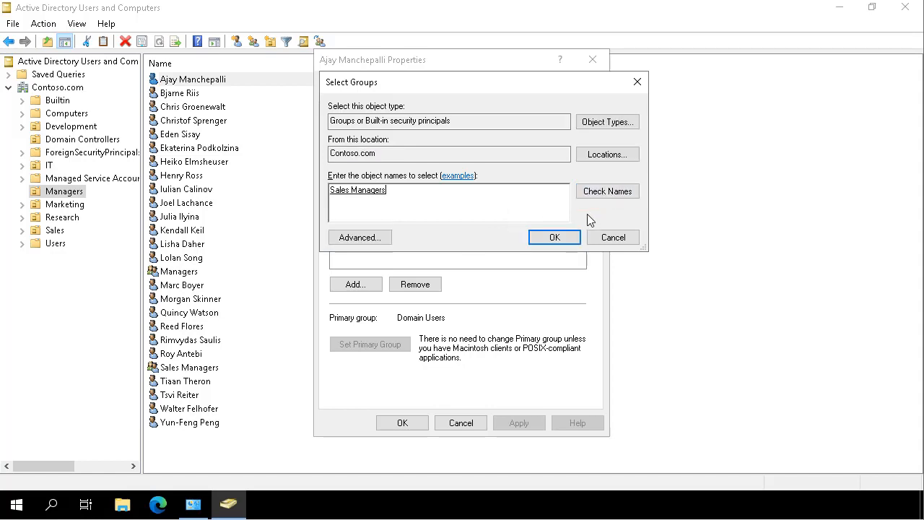
pyautogui.click(554, 238)
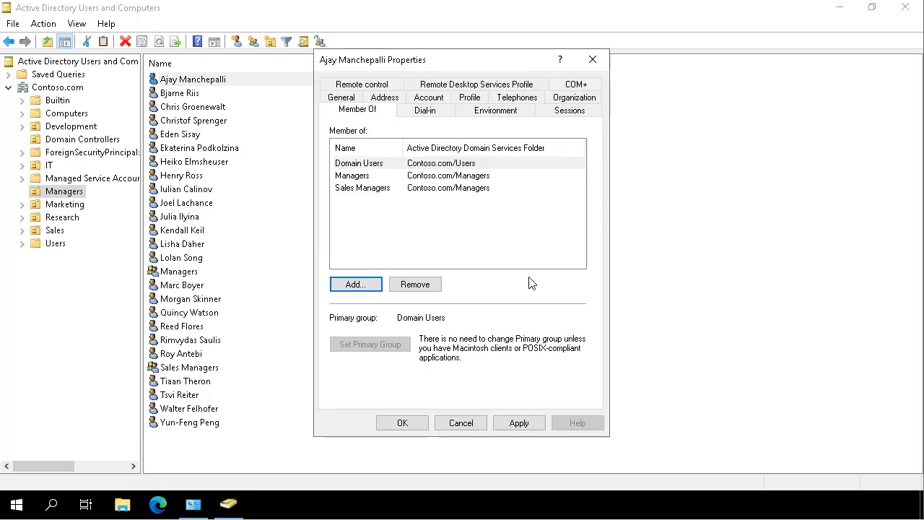
pyautogui.click(402, 423)
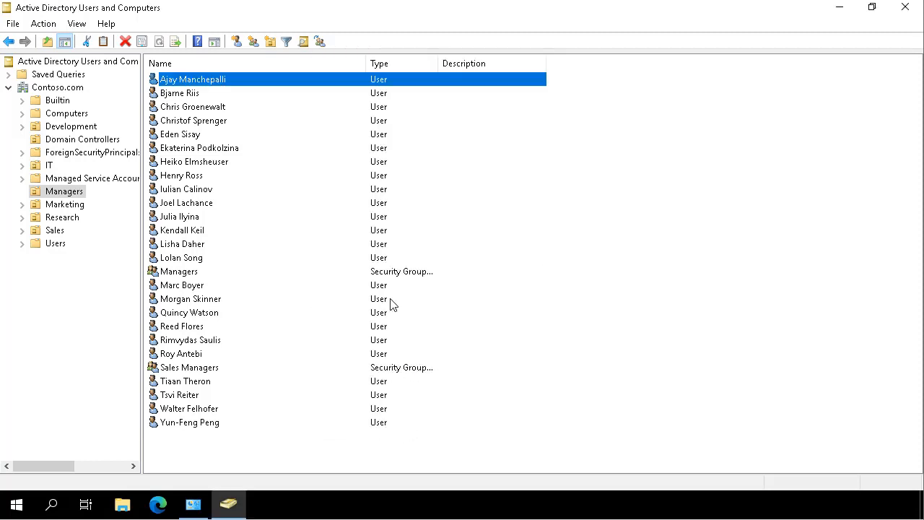
# Step: Start delegating control of the Sales organizational unit and choose the Sales Managers group as the delegate
pyautogui.click(55, 231)
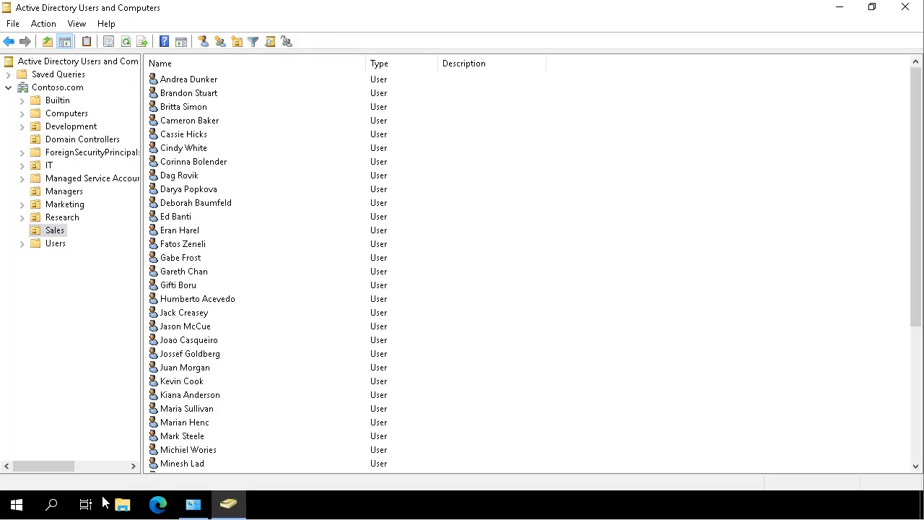
pyautogui.rightClick(46, 231)
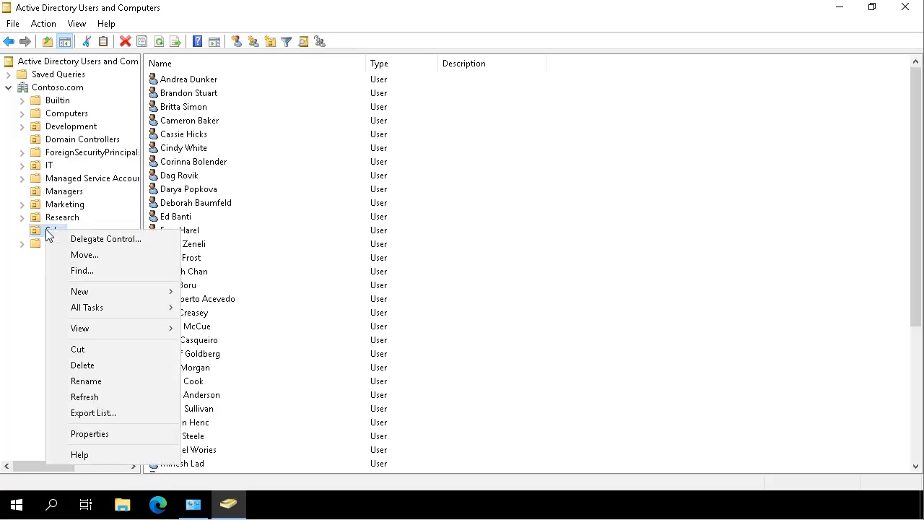
pyautogui.click(82, 241)
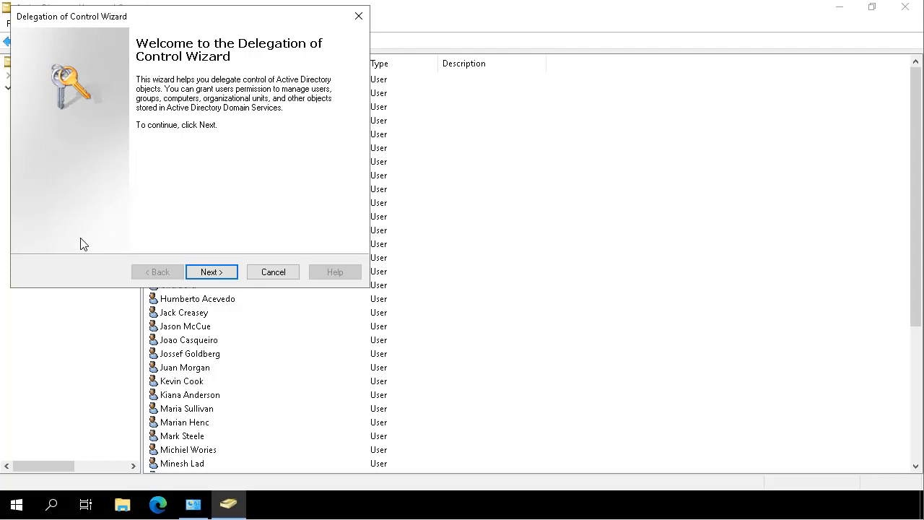
pyautogui.click(207, 275)
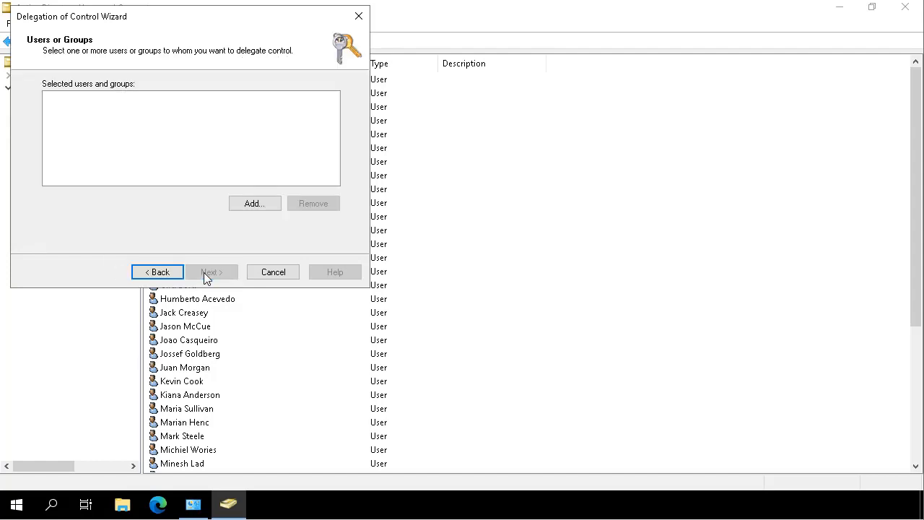
pyautogui.click(269, 203)
pyautogui.write('S')
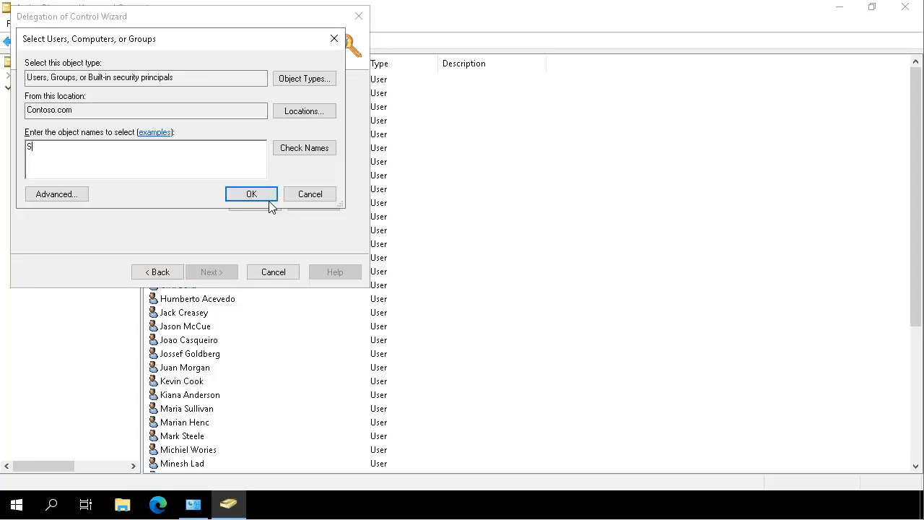
pyautogui.write('ales Managers')
pyautogui.click(305, 151)
pyautogui.click(250, 198)
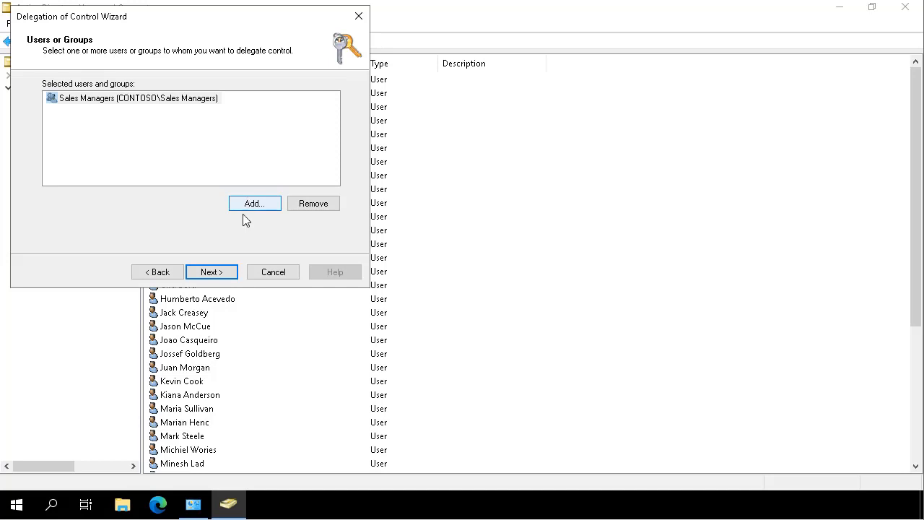
pyautogui.click(221, 273)
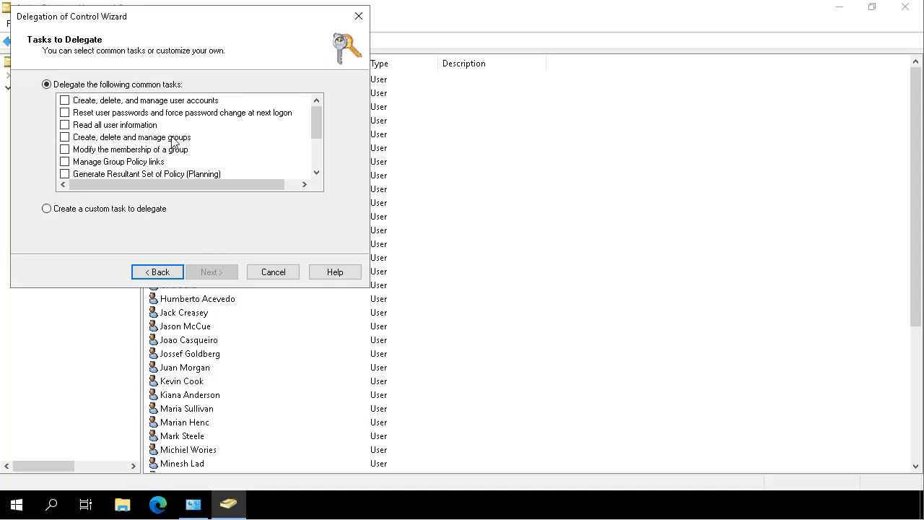
# Step: Delegate the common task "Reset user passwords and force password change at next logon" and finish the delegation wizard
pyautogui.click(134, 115)
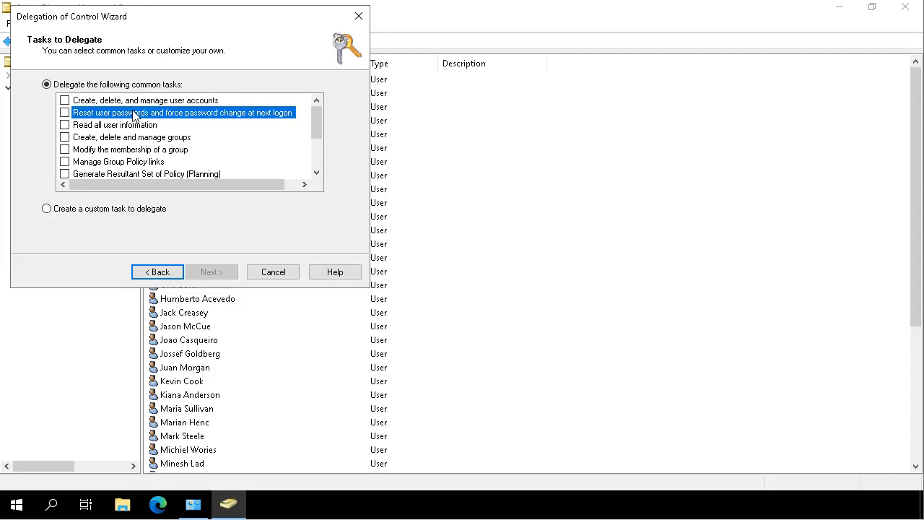
pyautogui.click(64, 113)
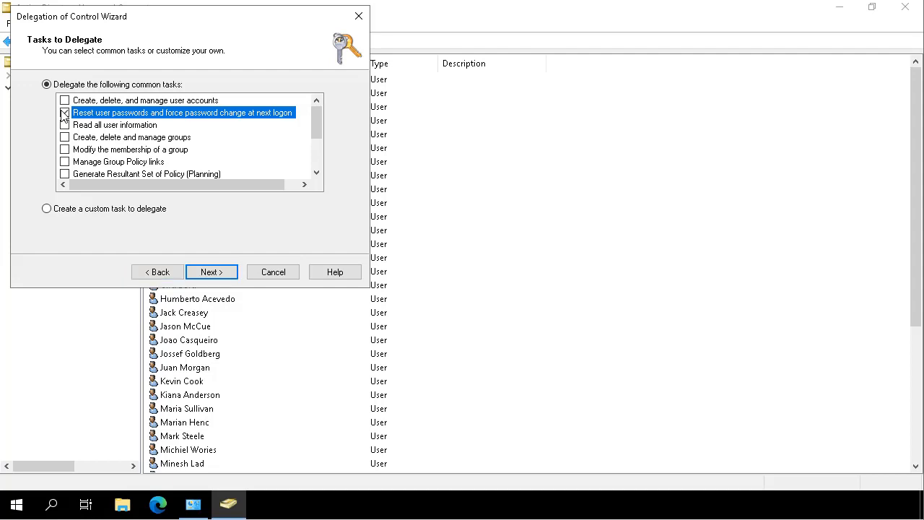
pyautogui.click(214, 279)
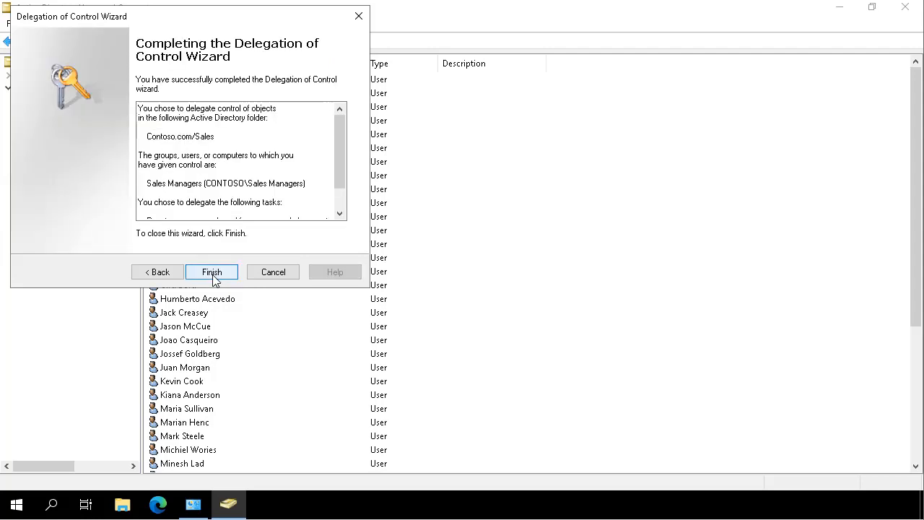
pyautogui.click(220, 277)
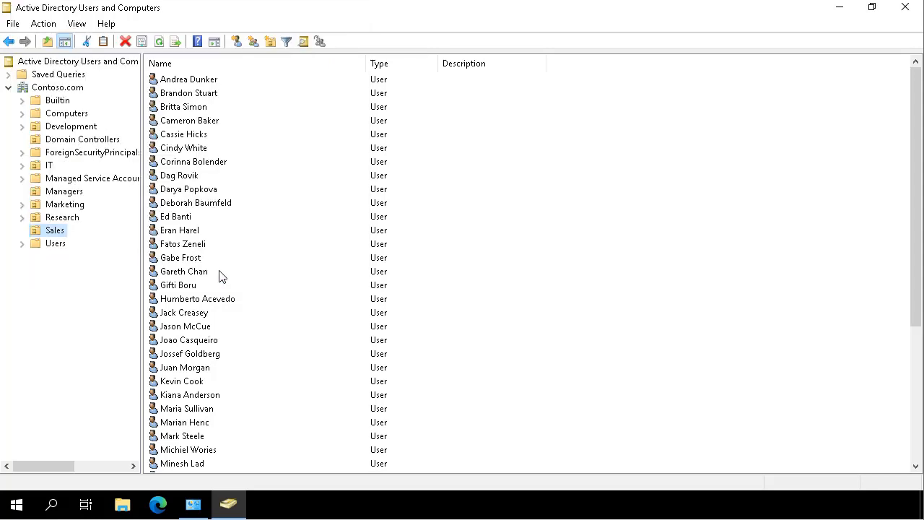
# Step: Close Active Directory Users and Computers and the Administrative Tools window, and sign out of Windows
pyautogui.click(907, 7)
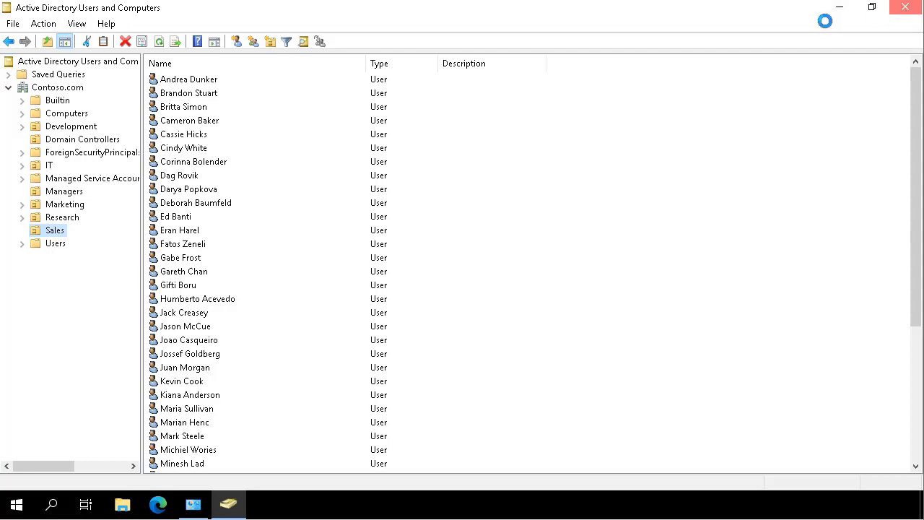
pyautogui.click(731, 46)
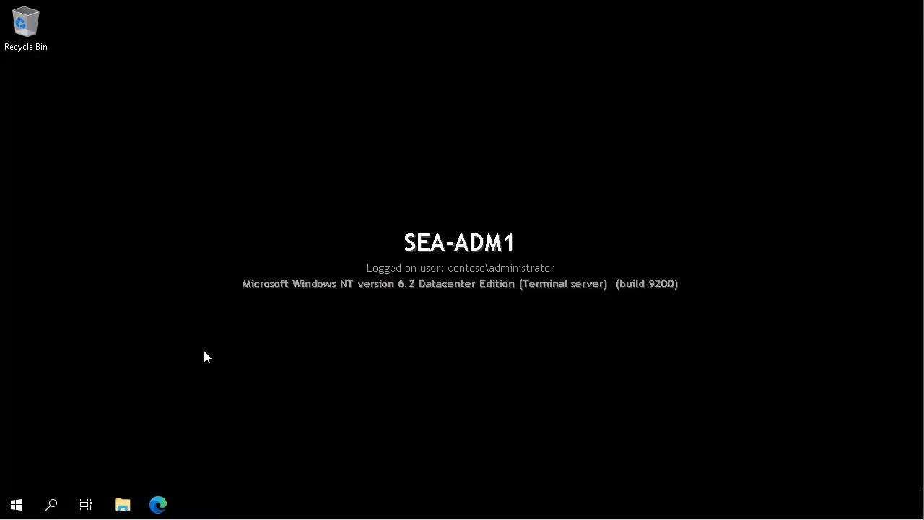
pyautogui.rightClick(16, 506)
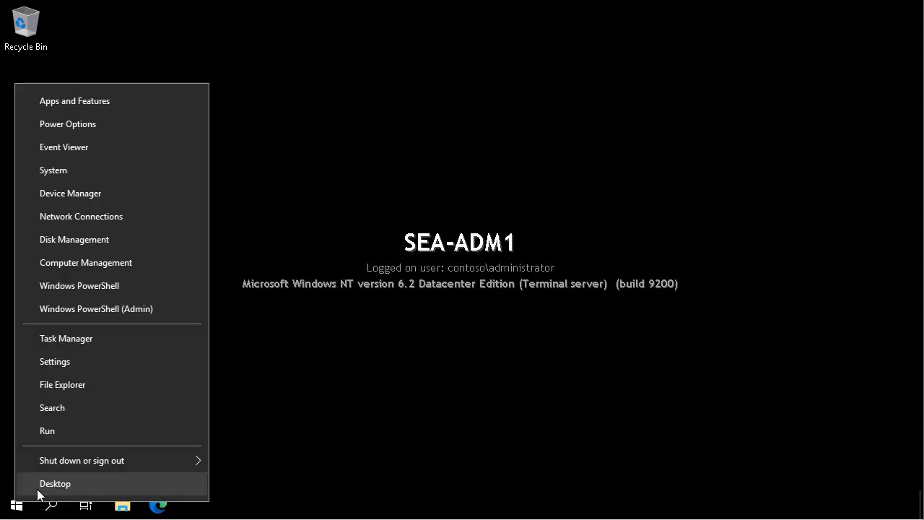
pyautogui.moveTo(56, 461)
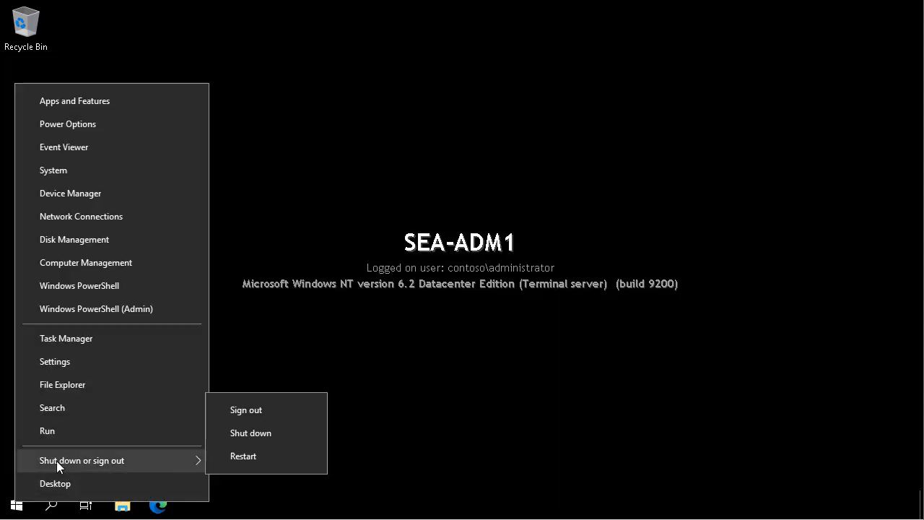
pyautogui.click(275, 411)
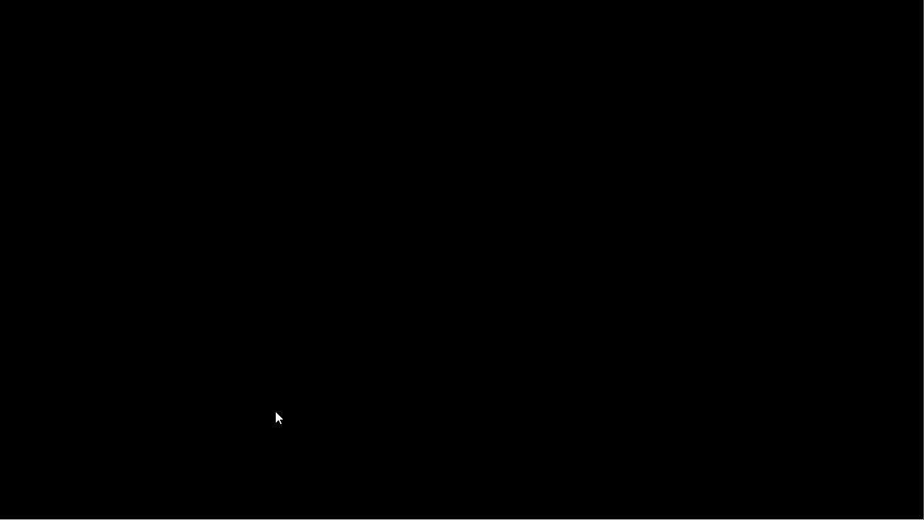
# Step: Sign in to the CONTOSO domain as the Sales Managers group member, entering the account's user name and password
pyautogui.hotkey('ctrl', 'alt', 'Delete')
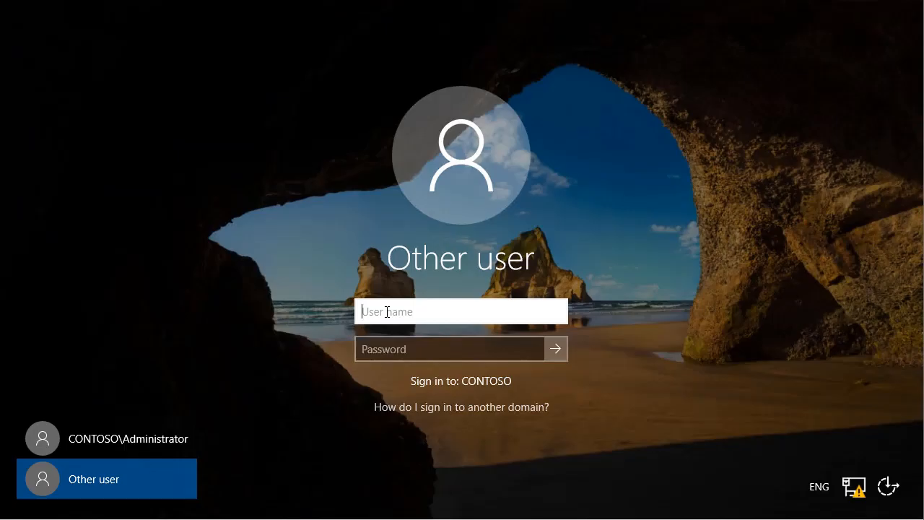
pyautogui.write('ajay')
pyautogui.press('Tab')
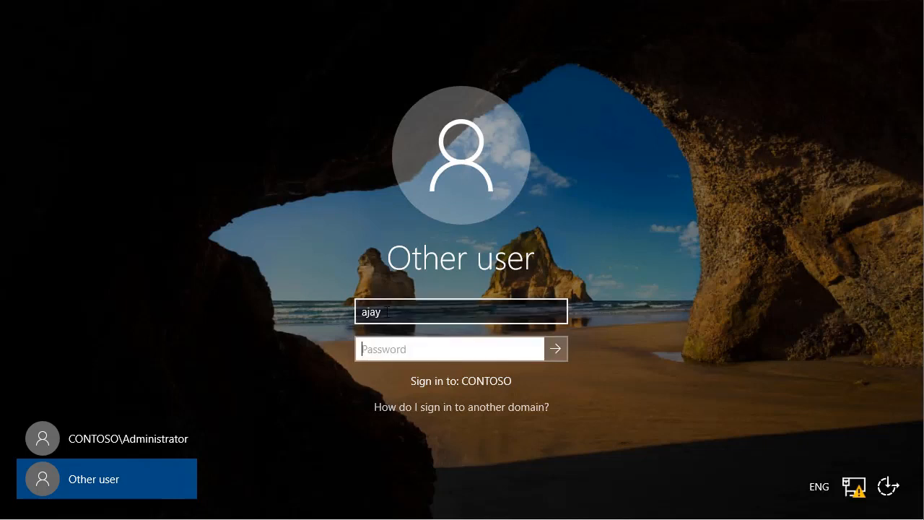
pyautogui.write('••••••••')
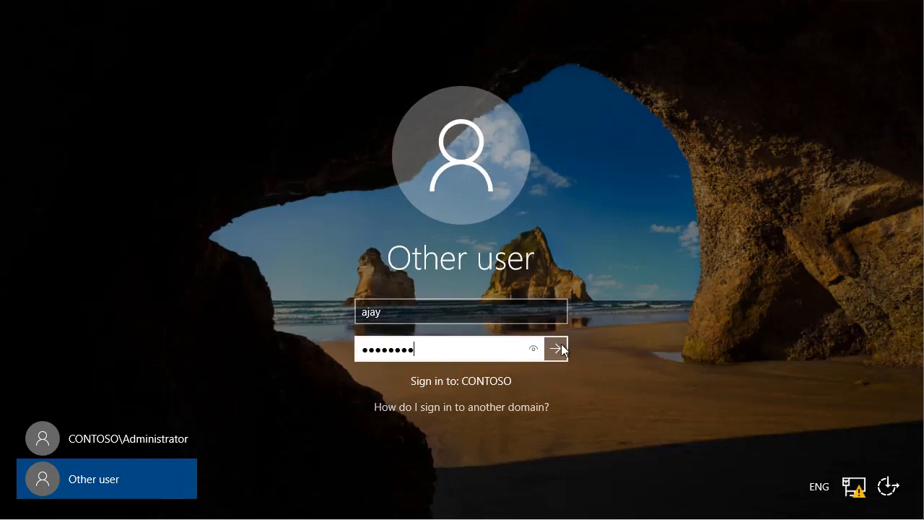
pyautogui.click(561, 349)
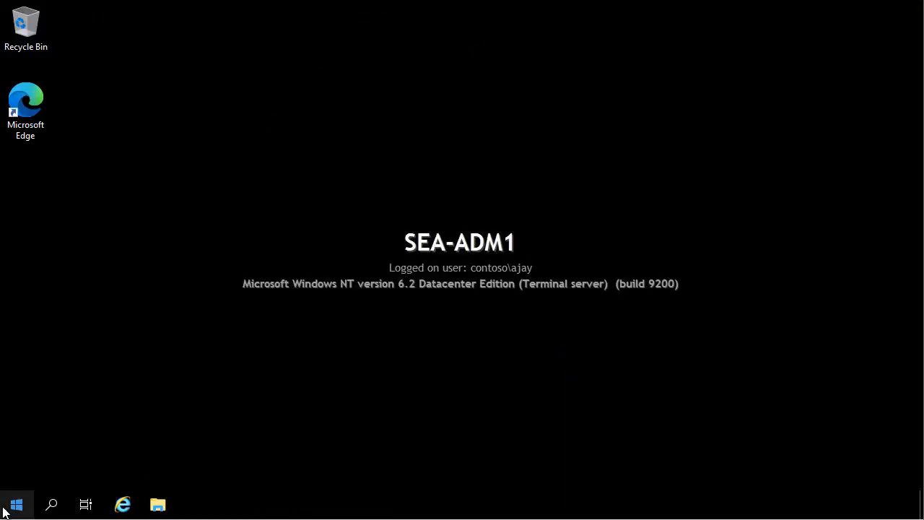
# Step: Open Active Directory Users and Computers from Windows Administrative Tools and display the Sales organizational unit under Contoso.com
pyautogui.click(17, 507)
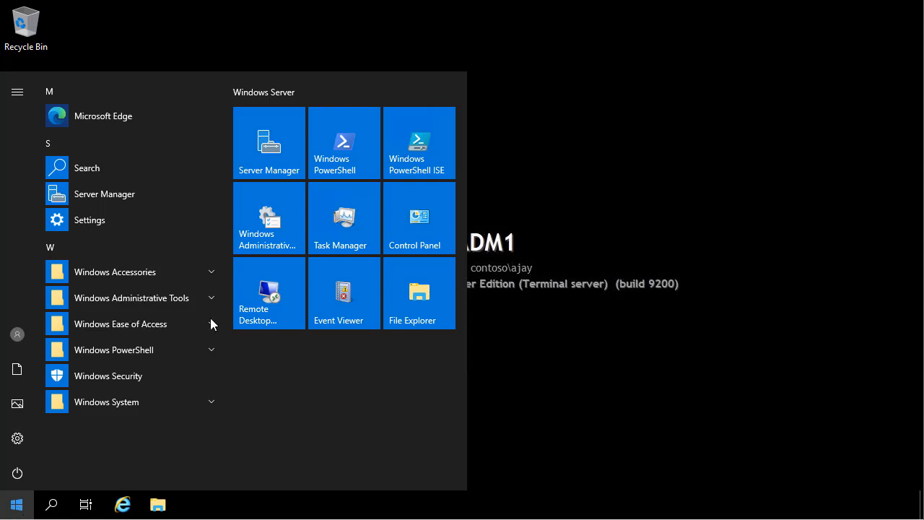
pyautogui.click(273, 246)
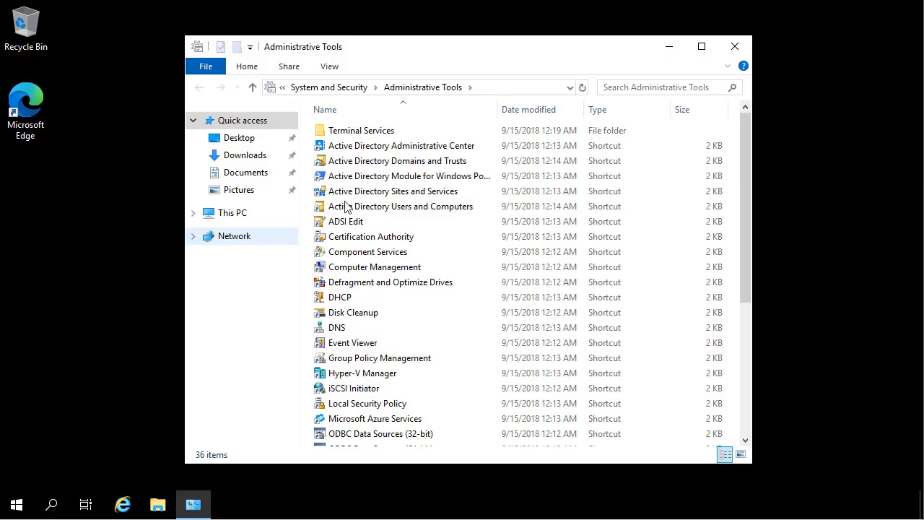
pyautogui.doubleClick(347, 207)
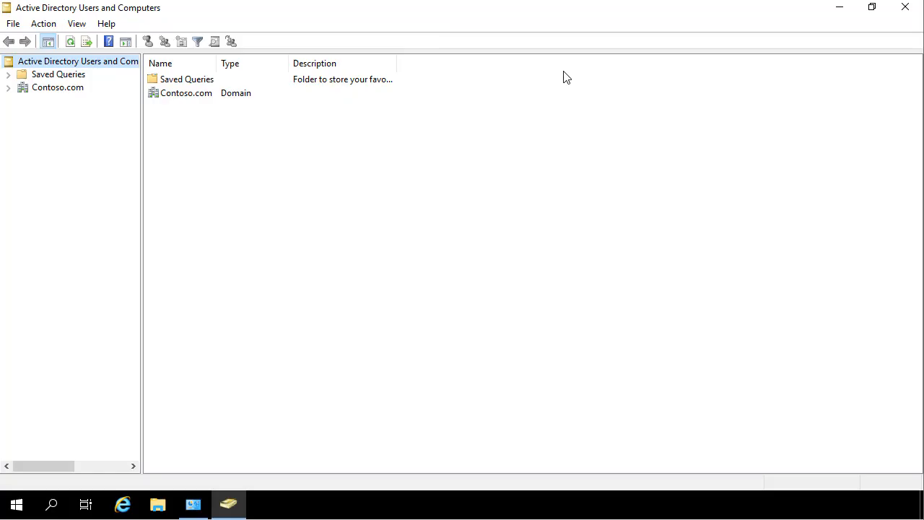
pyautogui.click(8, 88)
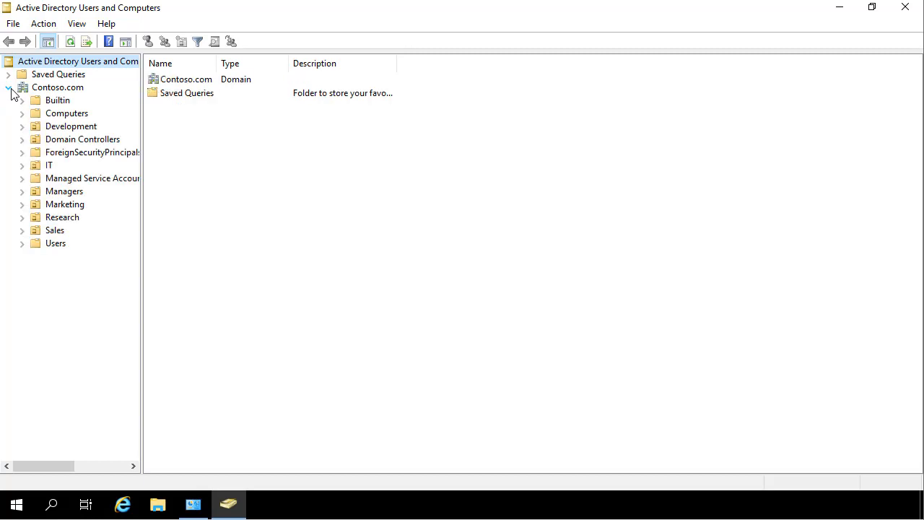
pyautogui.click(55, 230)
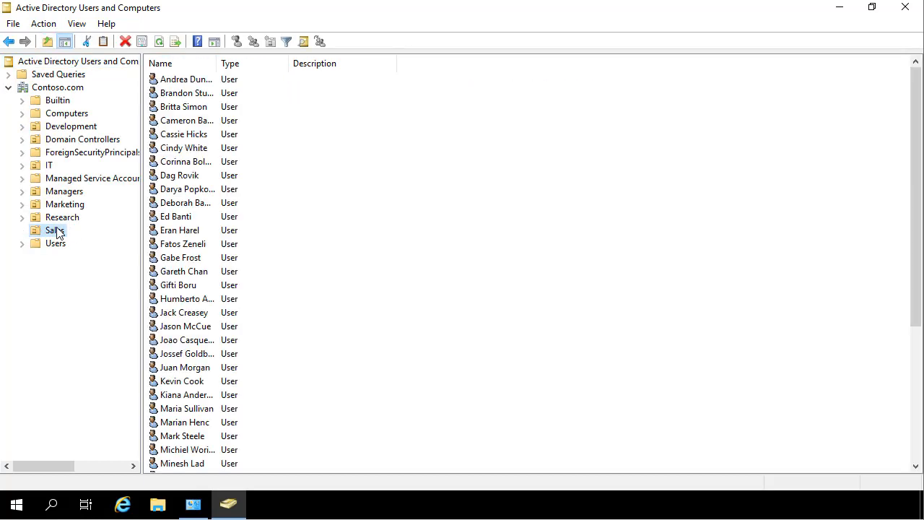
# Step: Reset the password of the third user listed in the Sales organizational unit, entering and confirming the new password
pyautogui.click(190, 79)
pyautogui.click(180, 108)
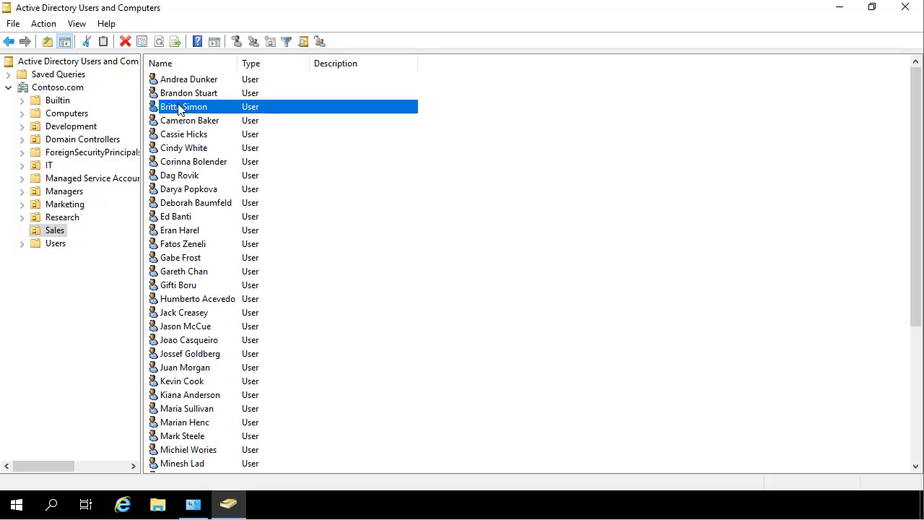
pyautogui.rightClick(180, 109)
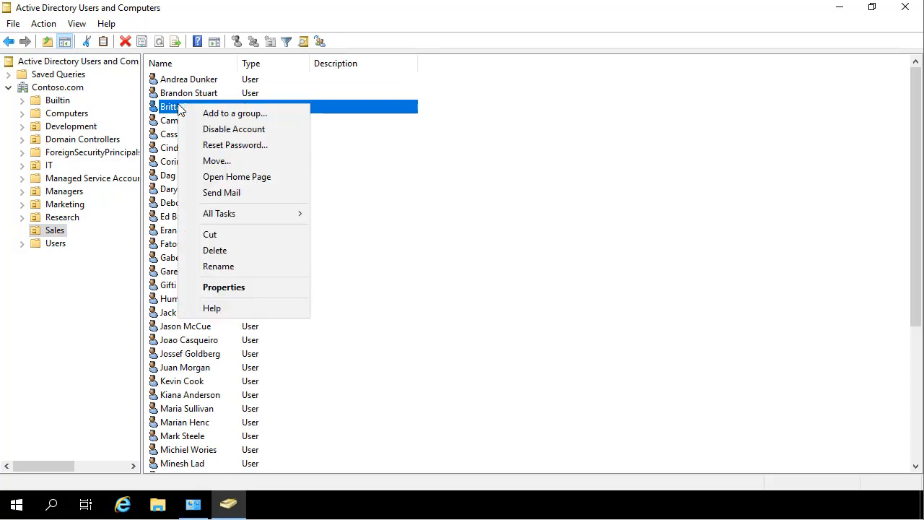
pyautogui.click(258, 148)
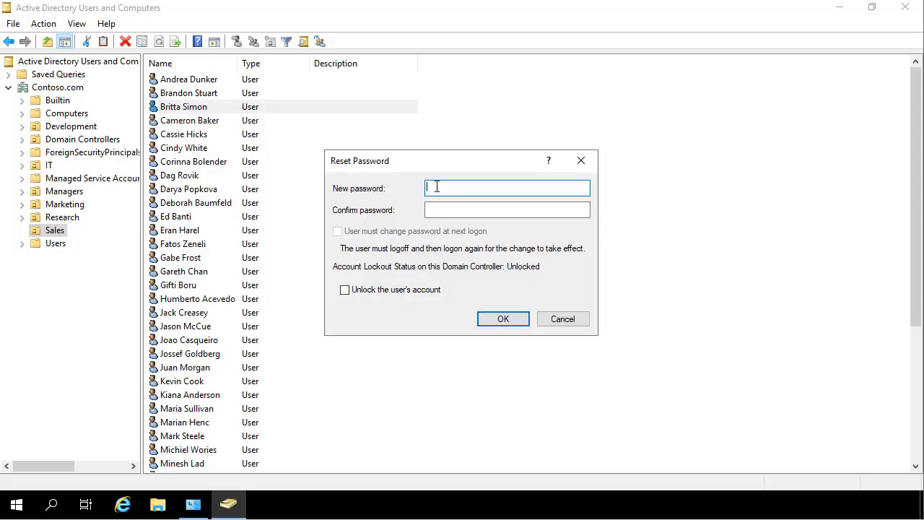
pyautogui.write('******************')
pyautogui.click(460, 210)
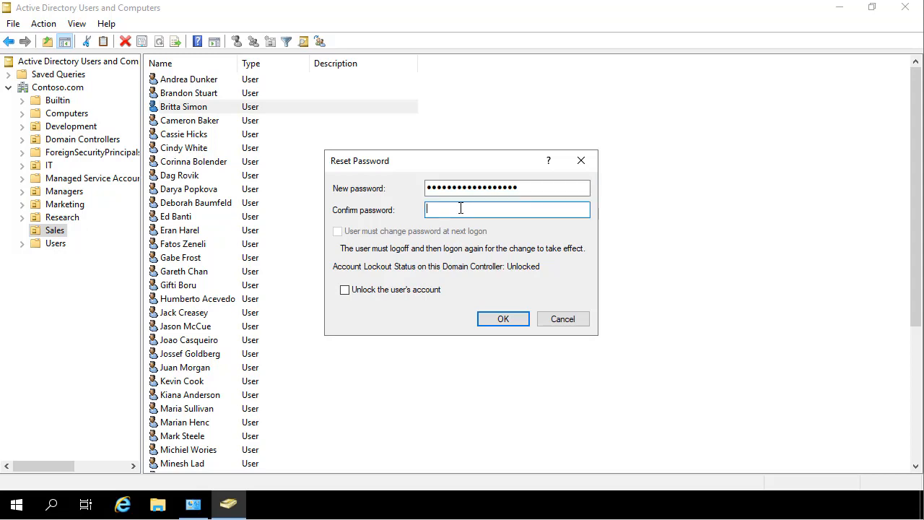
pyautogui.write('******************')
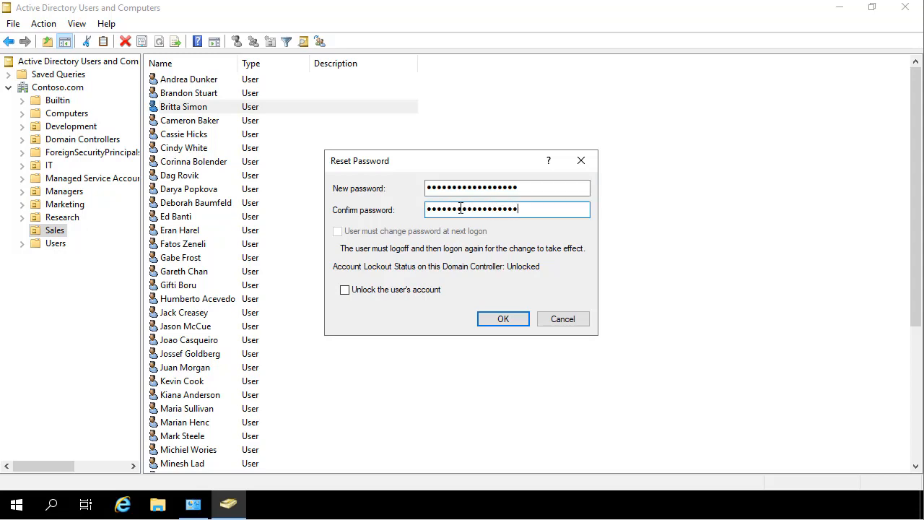
pyautogui.click(513, 320)
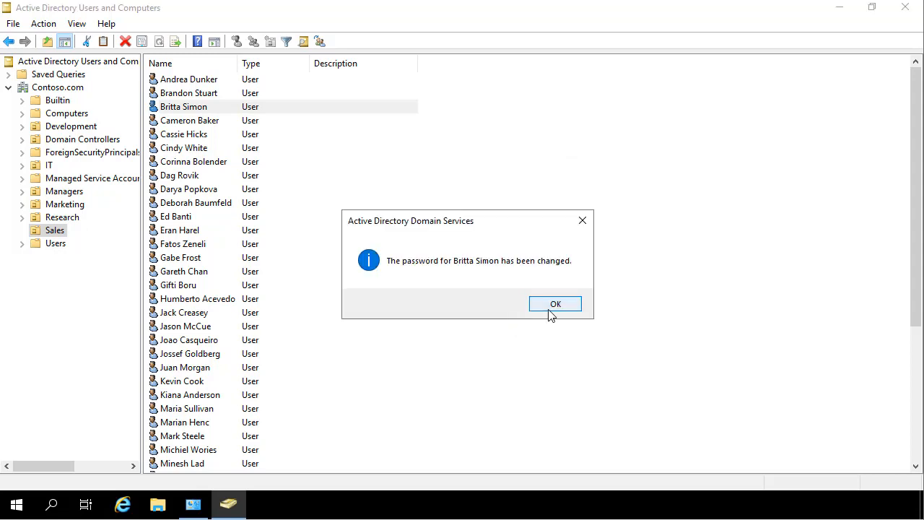
pyautogui.click(548, 309)
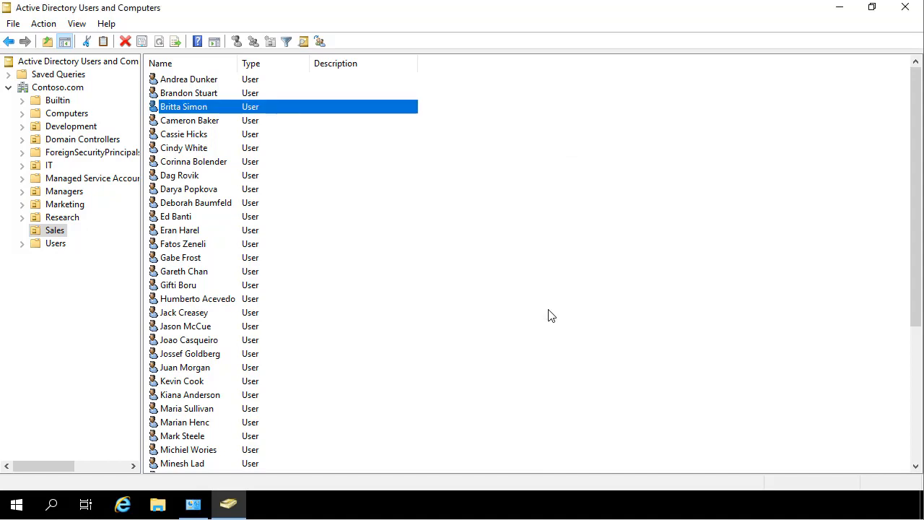
# Step: Try to reset the password of the second user listed in the Research organizational unit, entering and confirming a new password
pyautogui.click(62, 218)
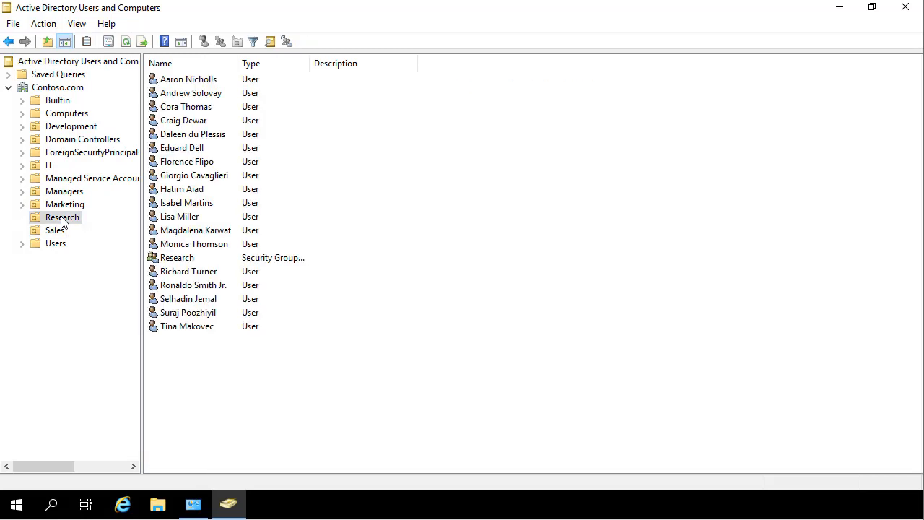
pyautogui.click(185, 98)
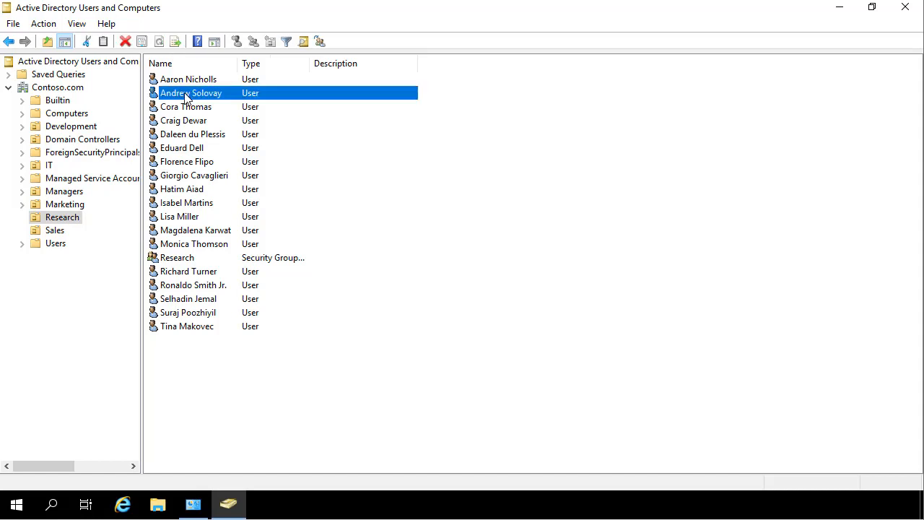
pyautogui.rightClick(185, 99)
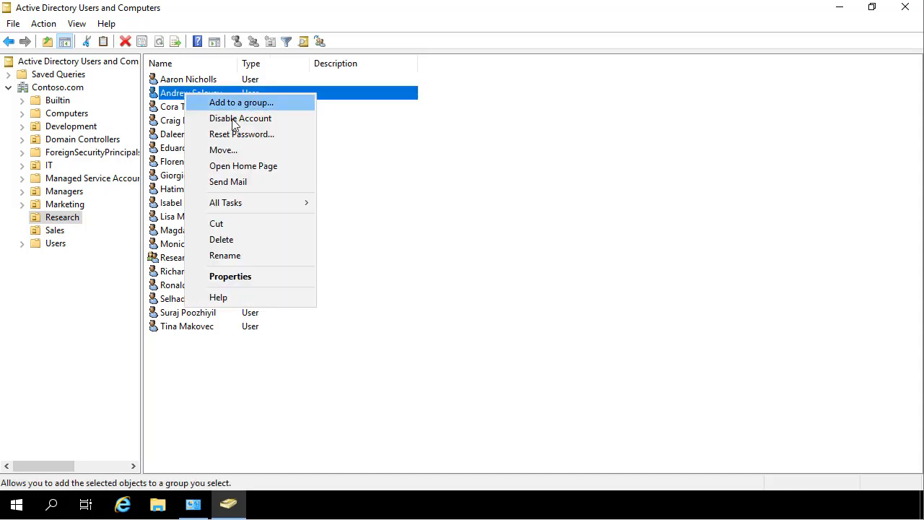
pyautogui.click(254, 136)
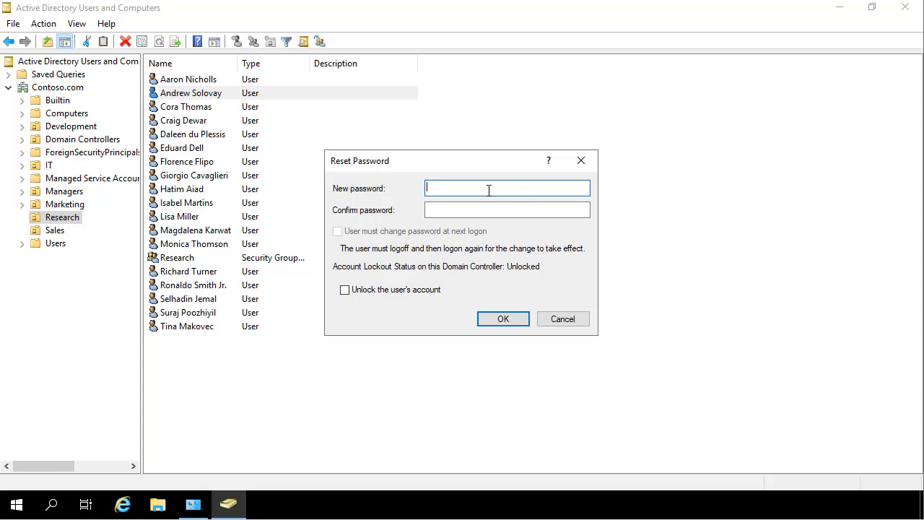
pyautogui.write('••••••••••••••••••')
pyautogui.click(475, 210)
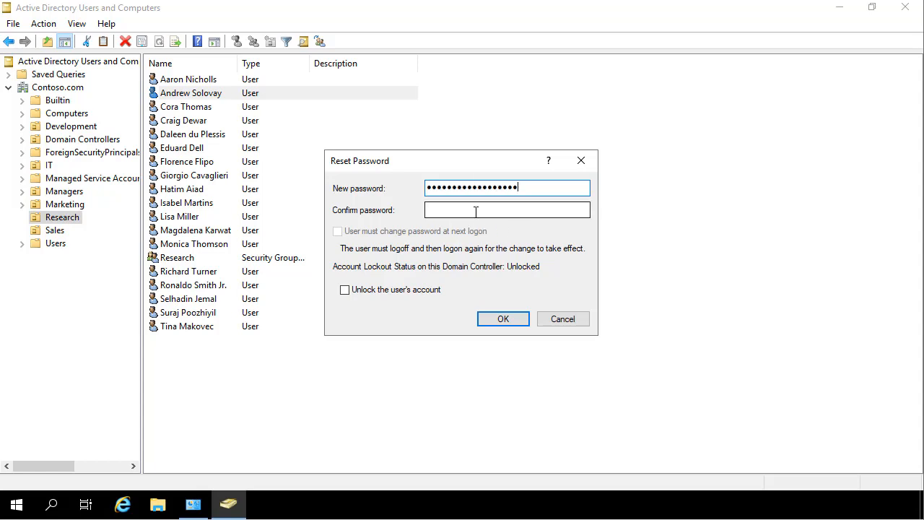
pyautogui.write('••••••••••••••••••')
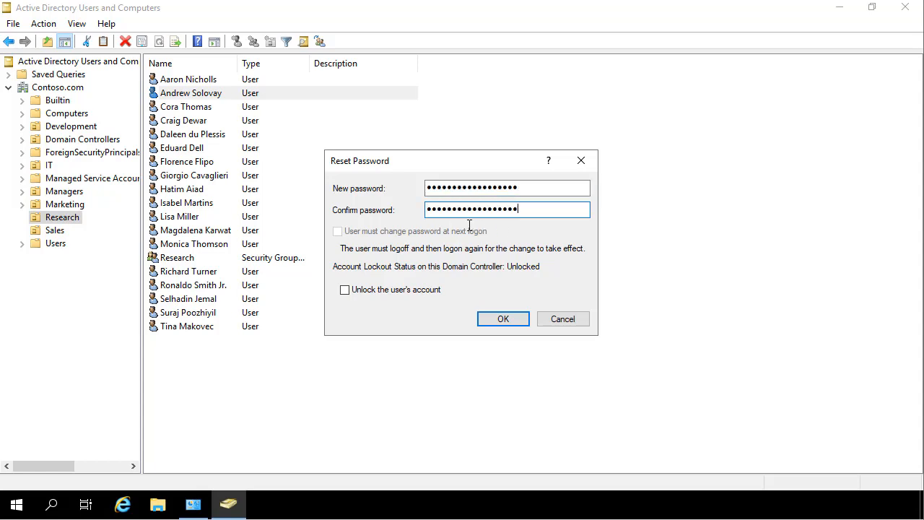
pyautogui.click(493, 319)
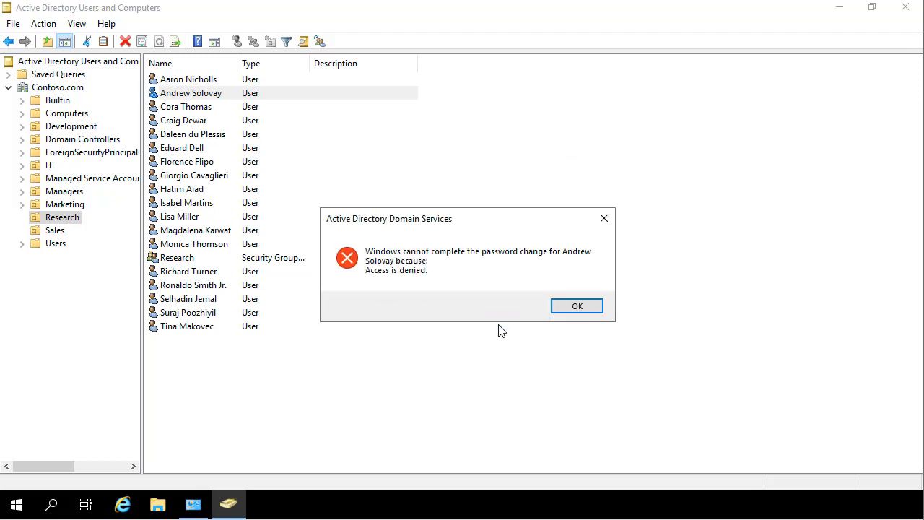